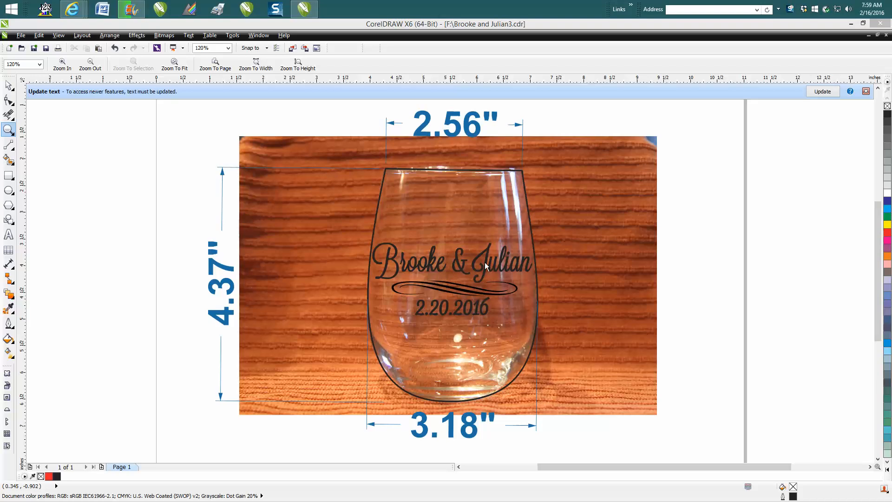
Select the names-and-date artwork on the glass to check its size.
left_click(9, 86)
left_click(458, 265)
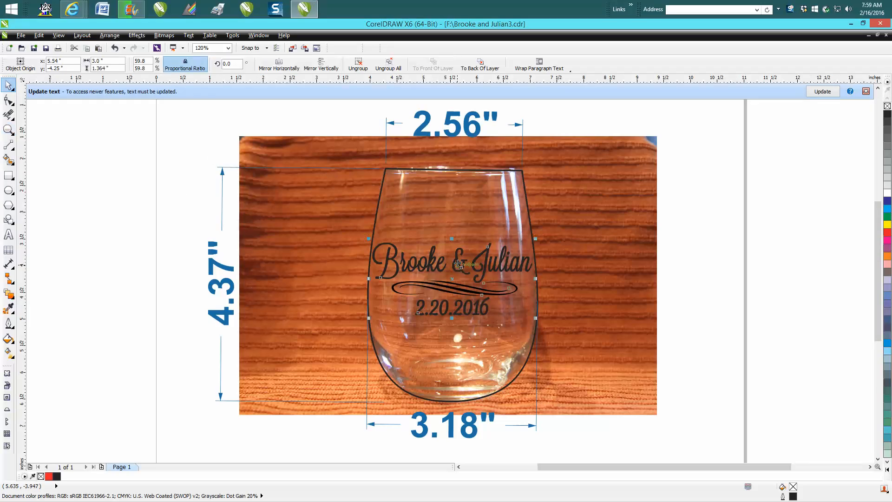
left_click(534, 239)
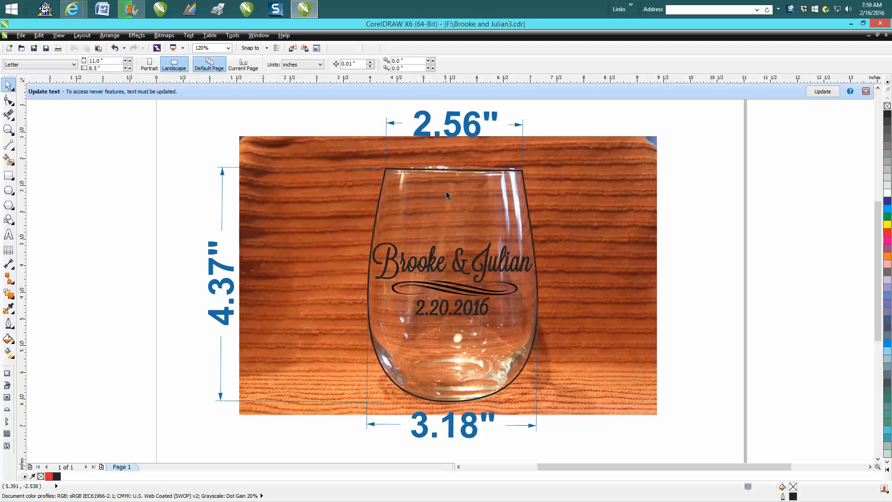
Duplicate the whole glass mockup, including photo, outline, artwork and dimensions, beside the page's right edge.
scroll(441, 188, "down", 2)
left_click_drag(313, 141, 599, 332)
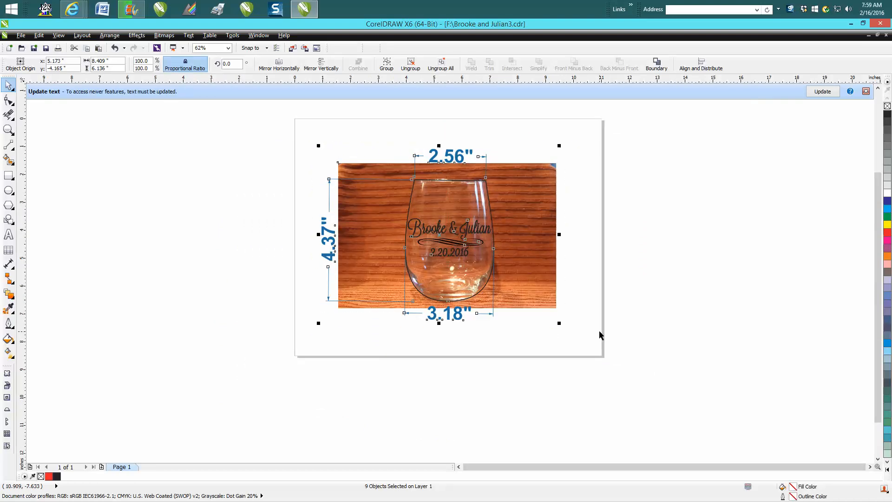
left_click_drag(445, 238, 723, 238)
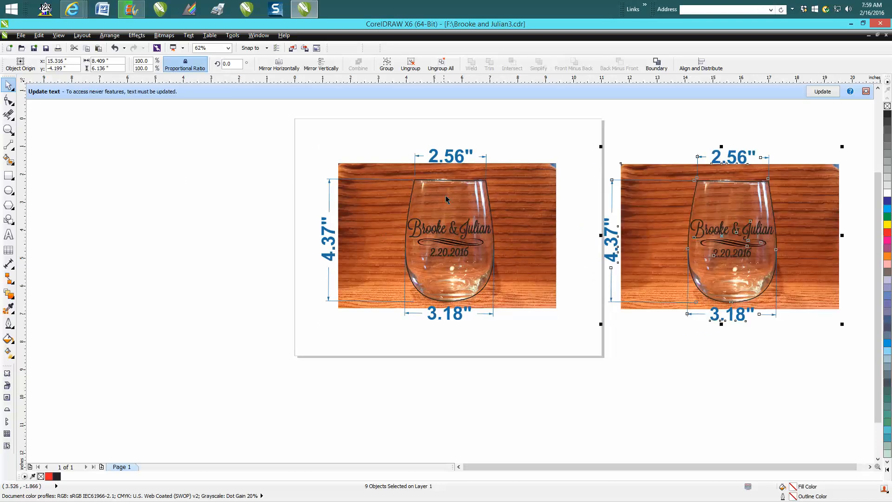
Examine the artwork, outline and dimensions on the original glass mockup at different magnifications.
left_click(8, 130)
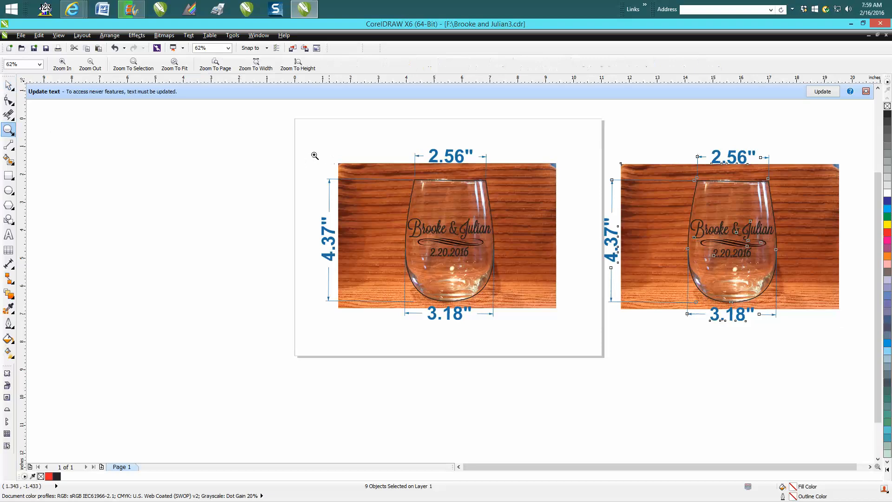
left_click_drag(318, 144, 594, 349)
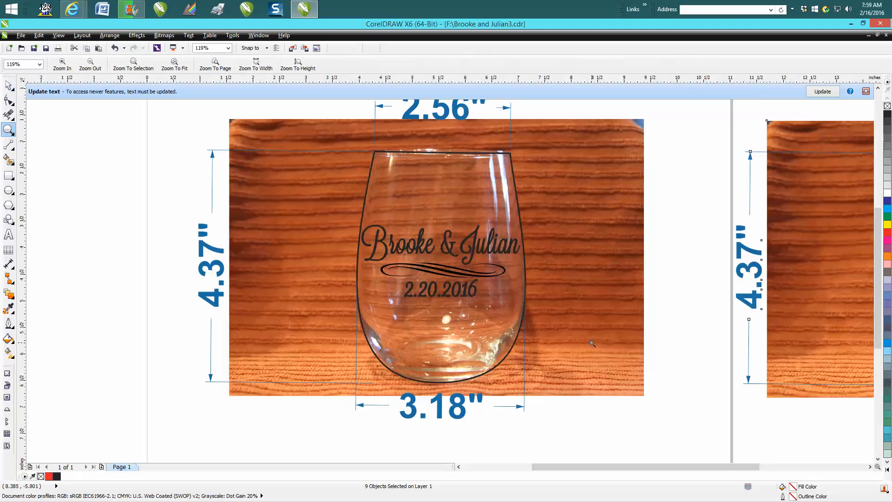
scroll(592, 339, "down", 2)
left_click_drag(379, 196, 642, 391)
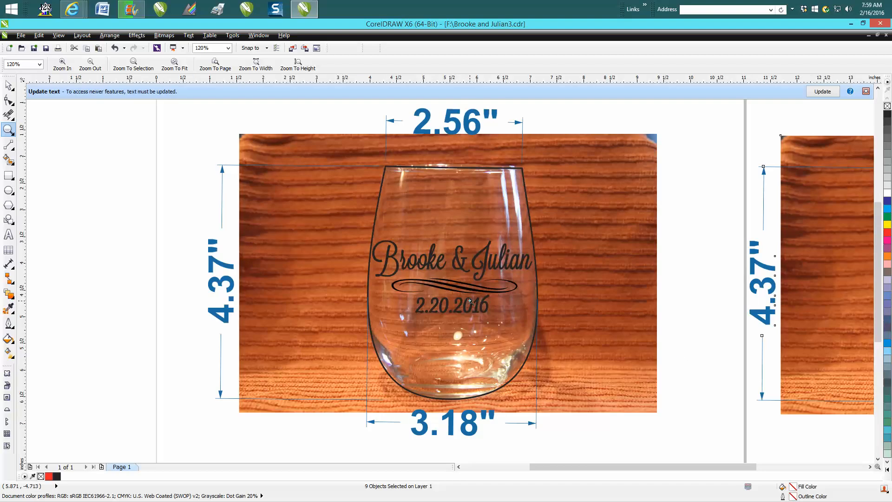
right_click(465, 259)
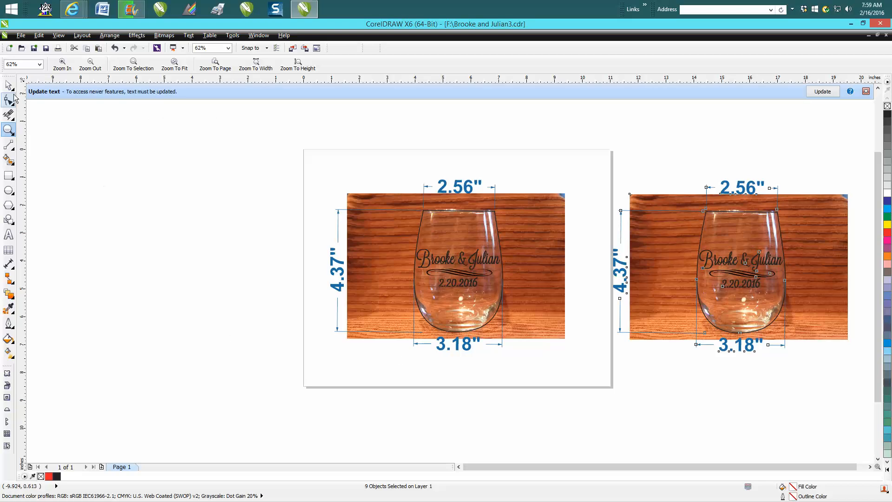
key("space")
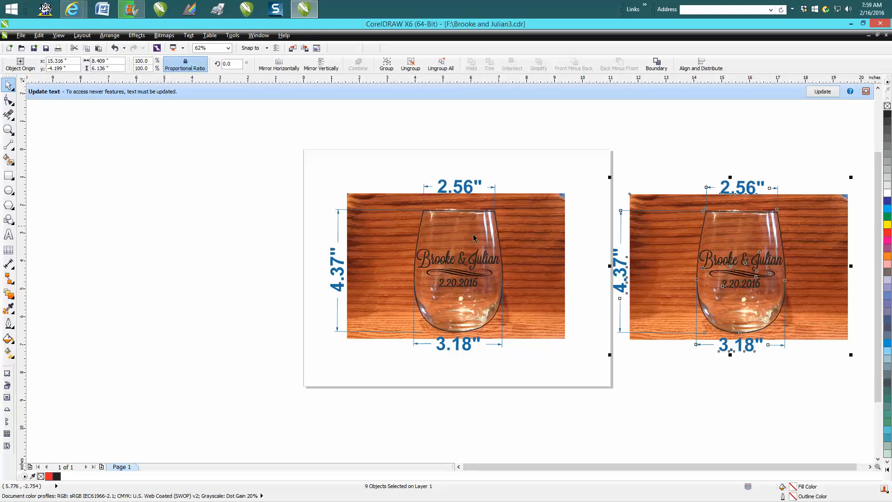
left_click(15, 130)
left_click_drag(327, 185, 613, 350)
scroll(615, 349, "down", 1)
left_click_drag(352, 190, 672, 436)
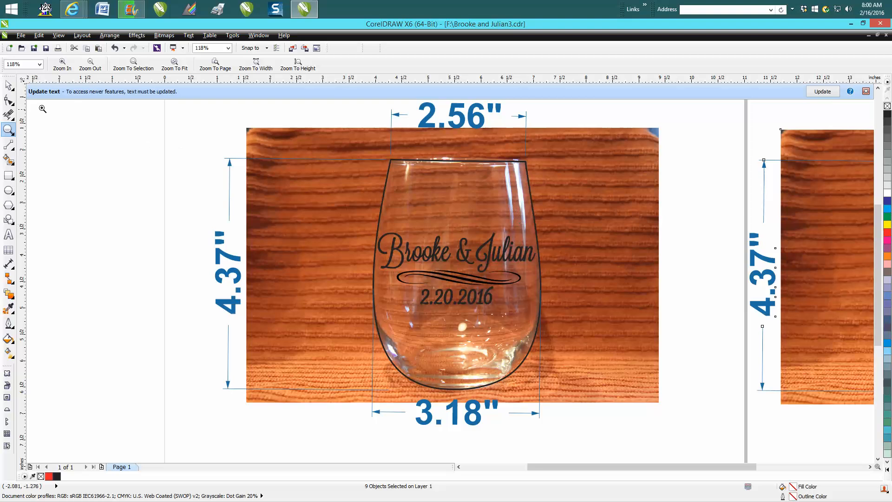
Try to move the traced glass outline away from the photographed glass, and undo the move.
left_click(9, 86)
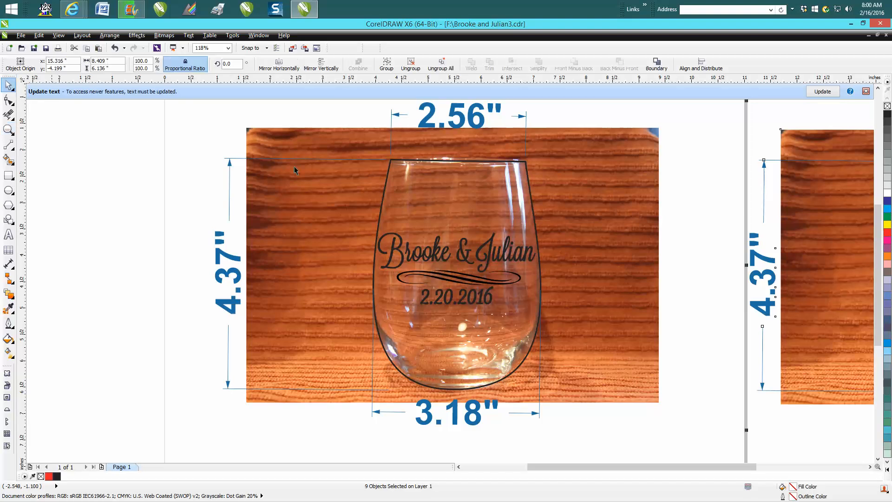
left_click(389, 175)
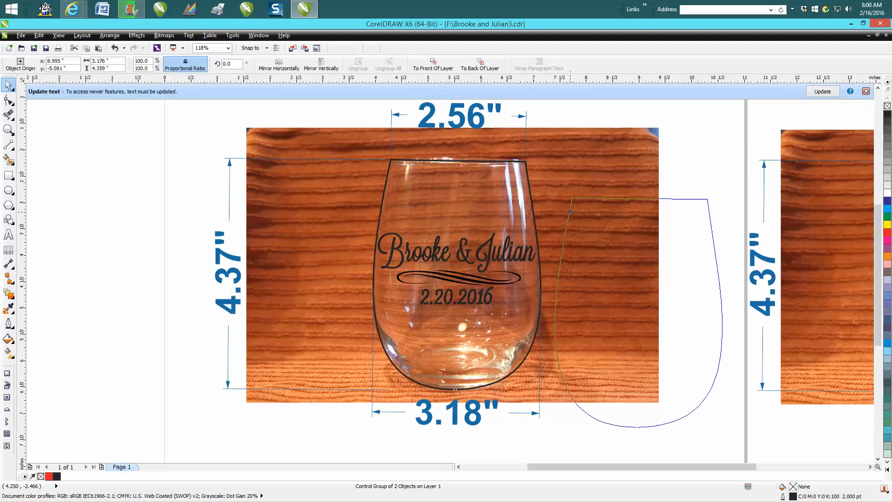
left_click_drag(582, 232, 630, 263)
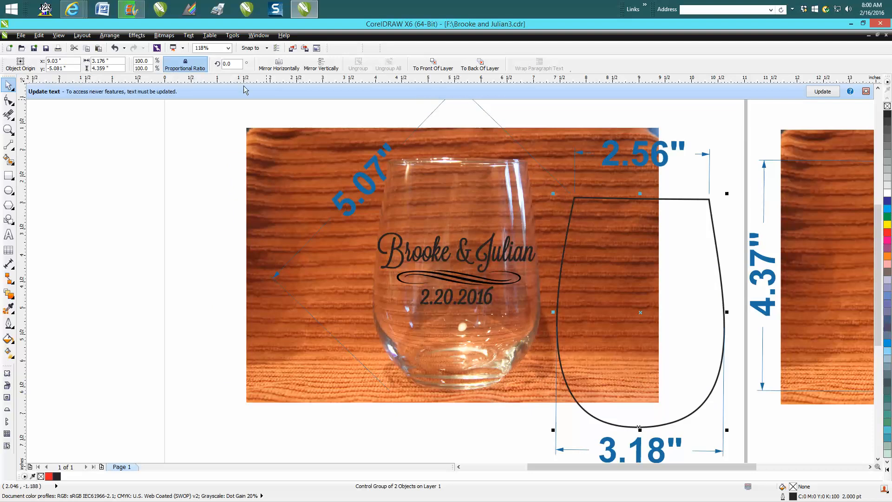
left_click(115, 48)
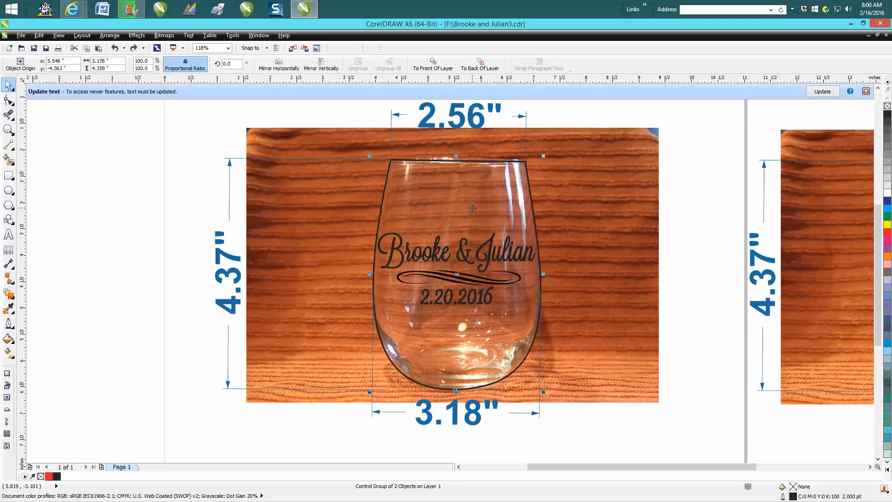
Try to move the glass photo out from behind the outline and partway back, and undo both moves.
left_click(607, 205)
left_click_drag(607, 205, 843, 408)
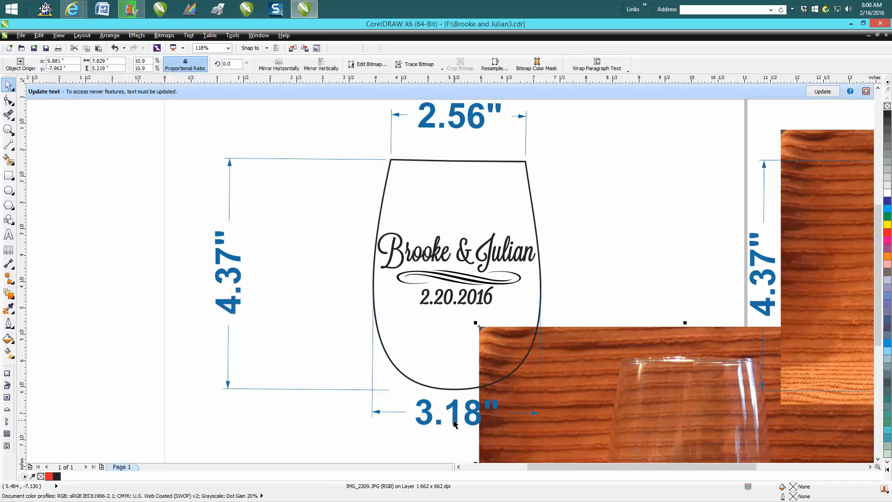
left_click_drag(653, 426, 513, 315)
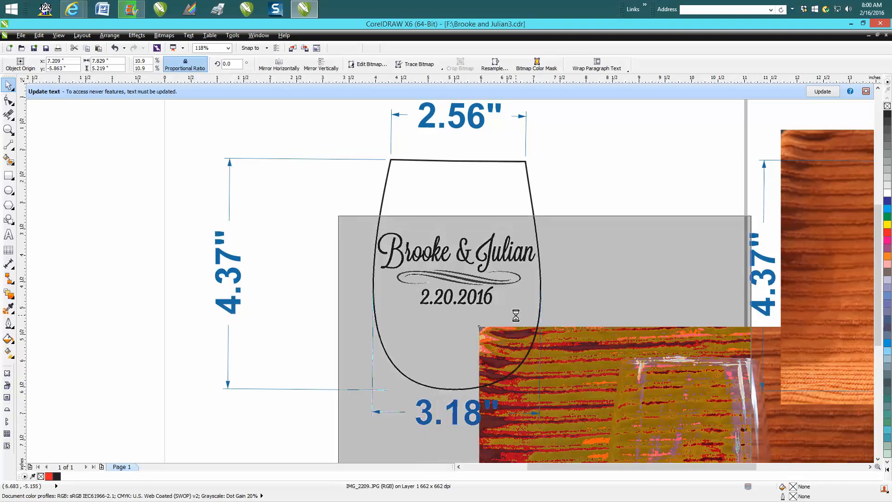
left_click(117, 49)
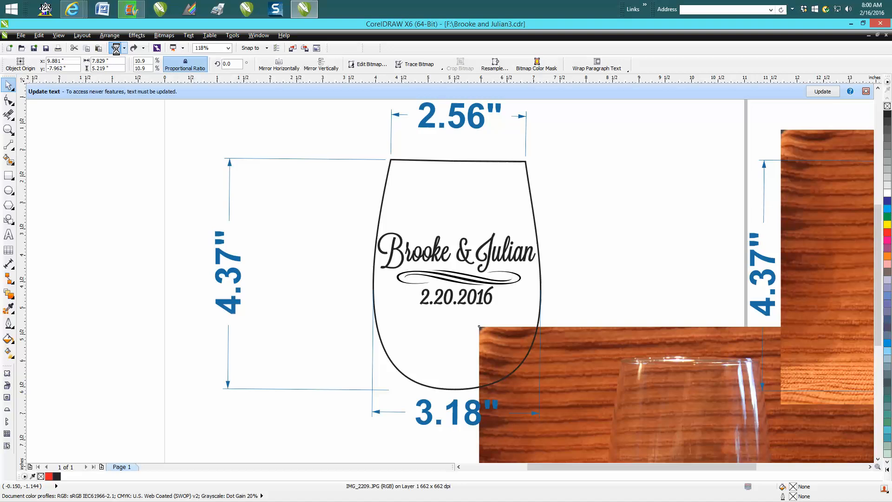
left_click(117, 49)
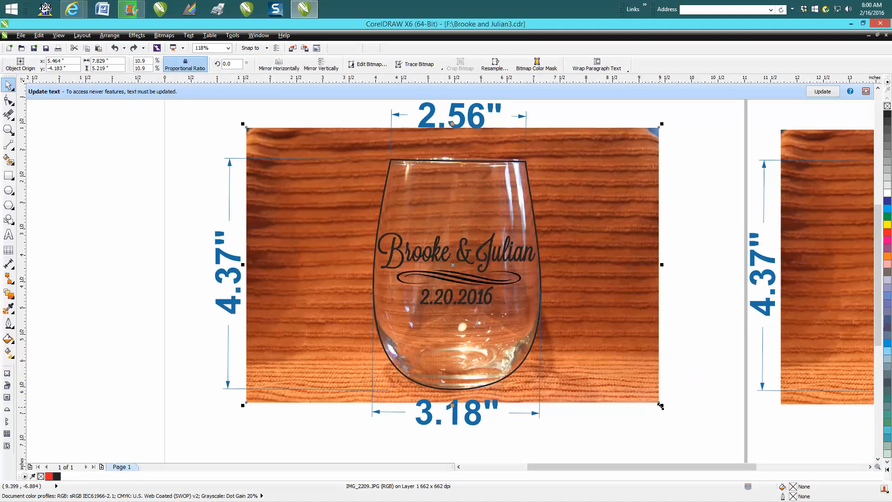
Try to rescale the glass photo proportionally and move it back behind the traced outline.
left_click_drag(673, 412, 883, 465)
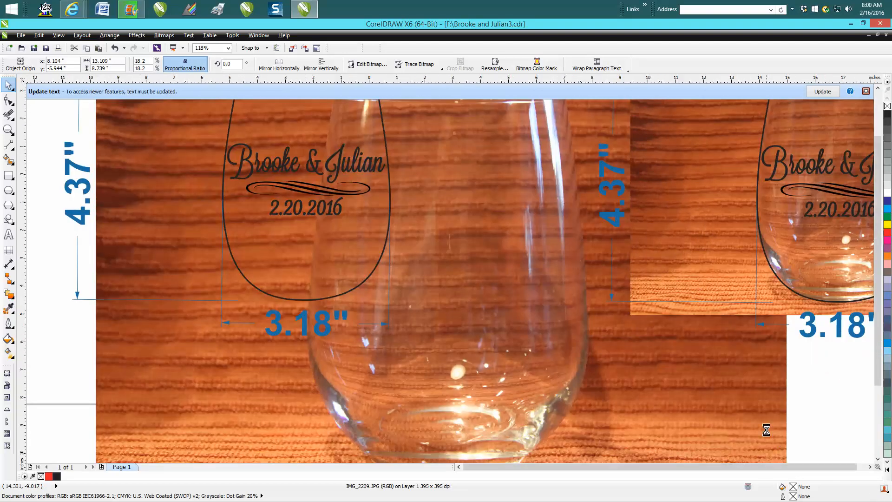
scroll(767, 421, "down", 2)
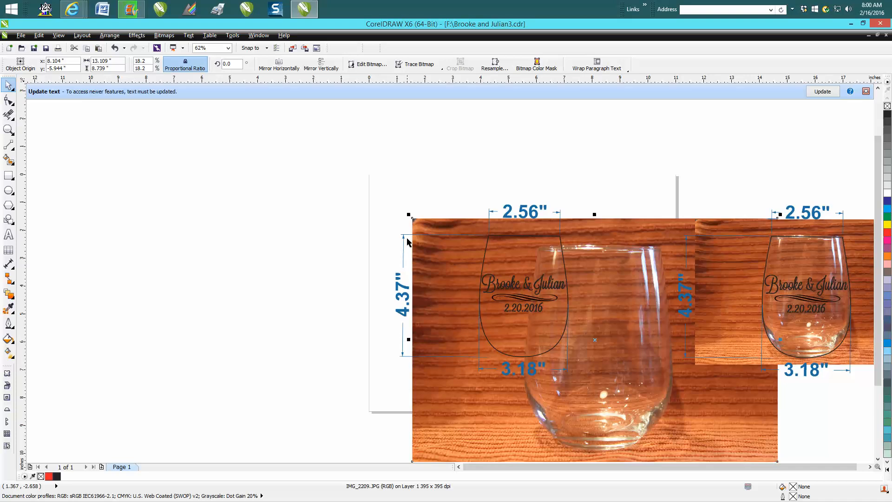
left_click_drag(408, 214, 578, 328)
left_click_drag(681, 408, 586, 330)
left_click(551, 318)
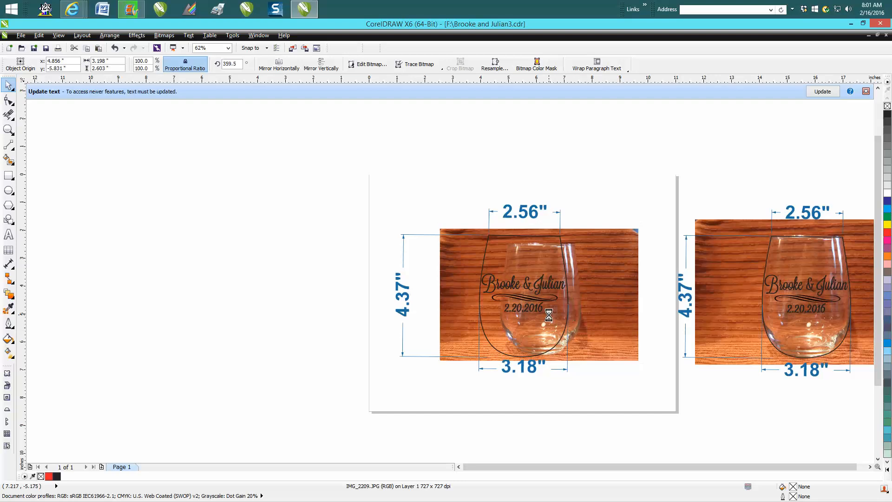
Undo the glass photo's move and both size changes.
left_click(8, 129)
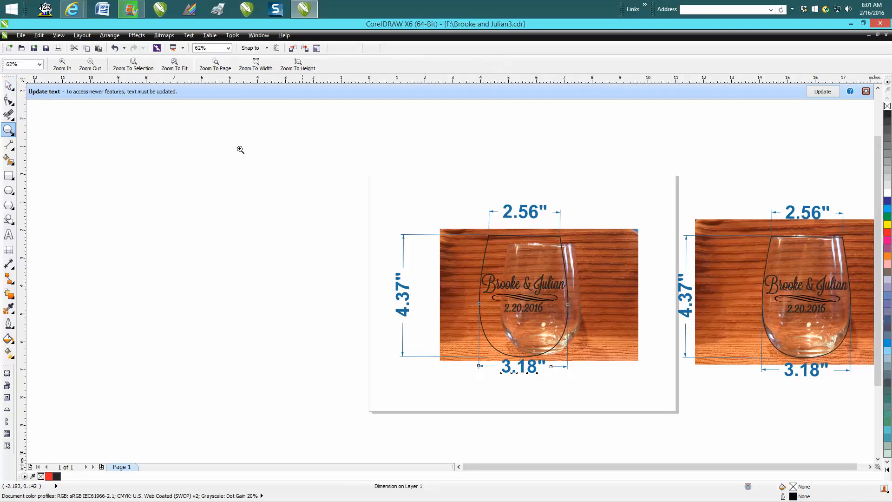
left_click(115, 48)
left_click(116, 48)
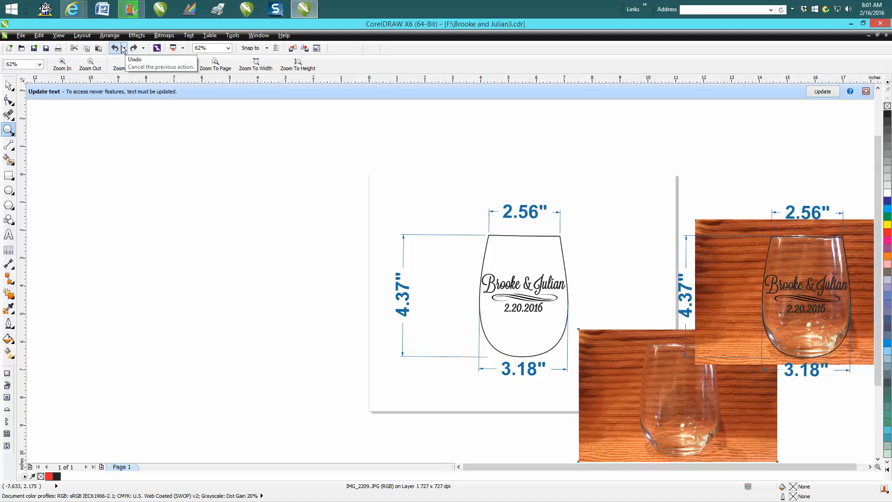
left_click(124, 48)
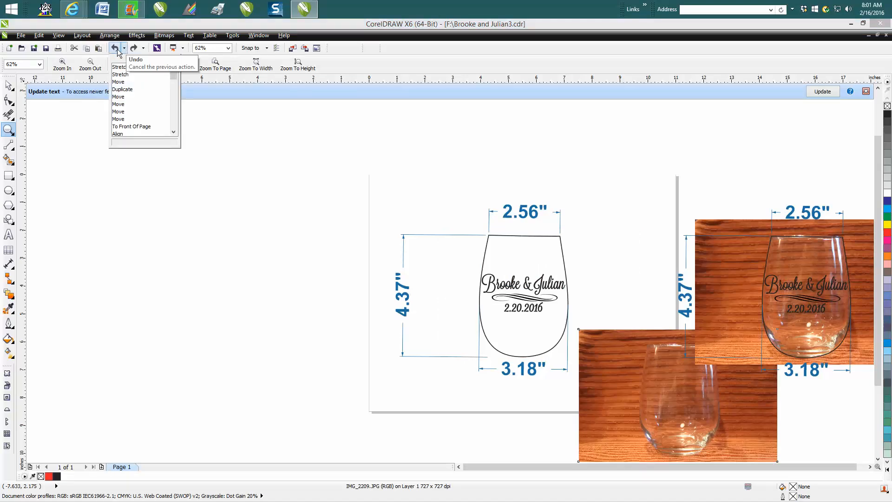
left_click(116, 49)
left_click(115, 49)
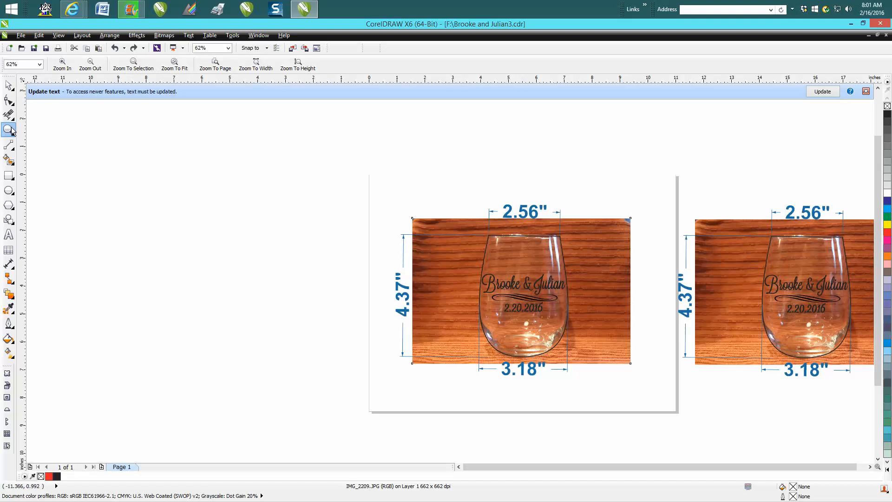
Inspect the nodes of the traced glass outline with the Shape tool and deselect it.
left_click_drag(468, 236, 590, 370)
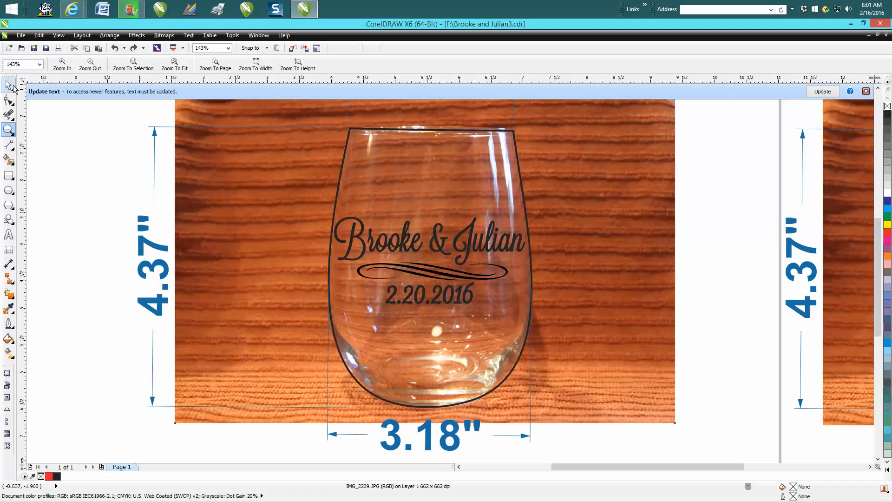
left_click(8, 85)
left_click(9, 100)
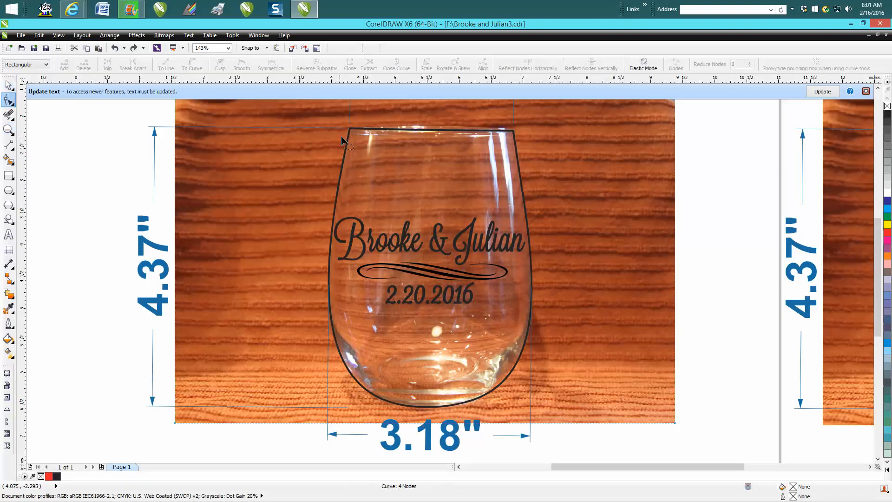
key("Escape")
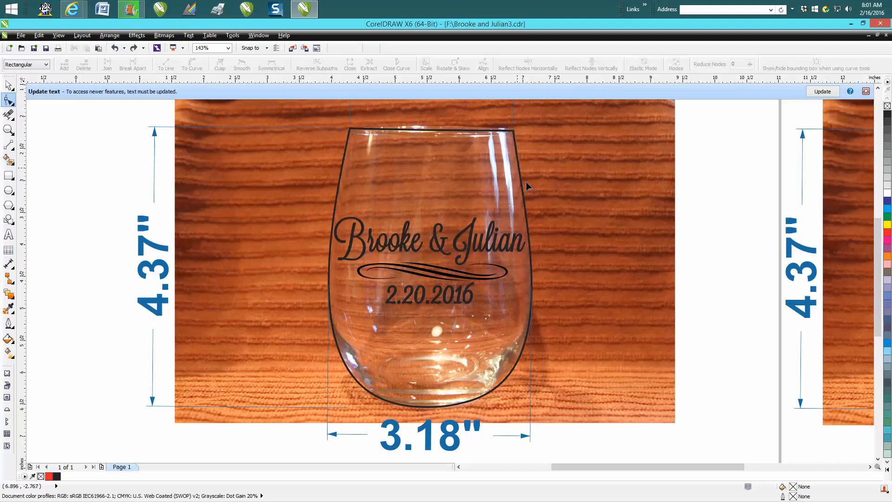
Compare the original mockup with its copy and examine how the names-and-date artwork fits within the glass outline.
scroll(533, 199, "down", 2)
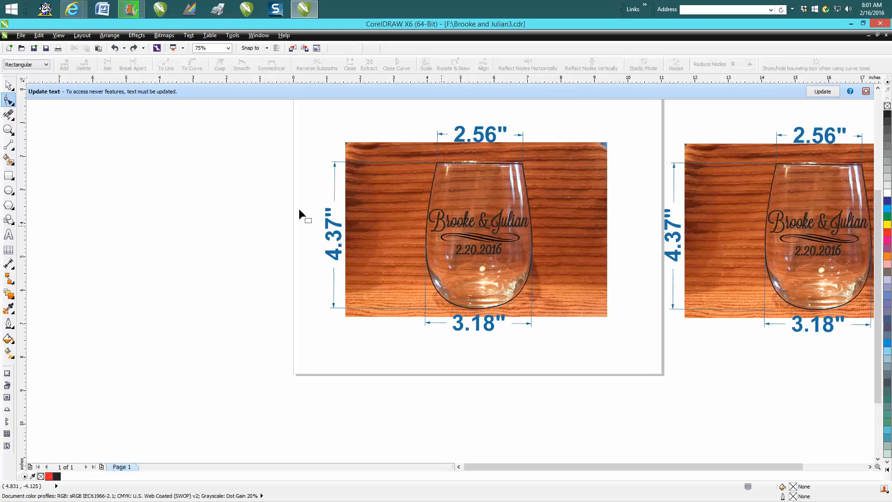
left_click(8, 130)
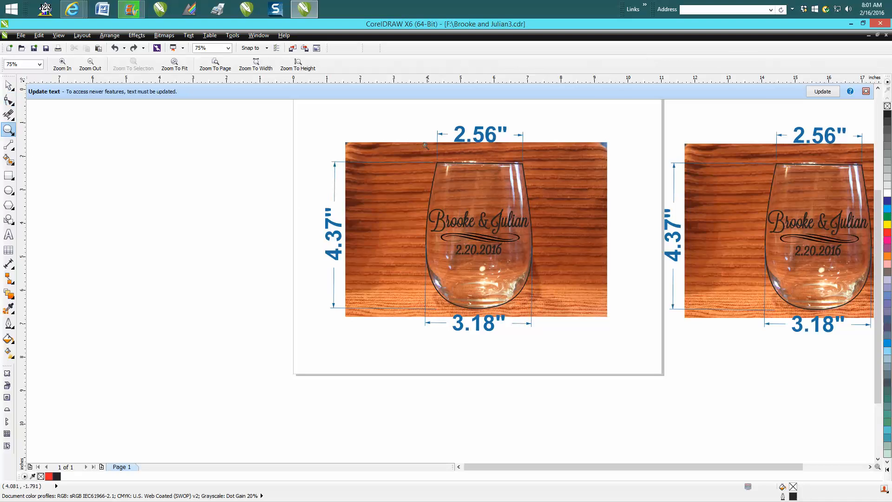
left_click_drag(514, 281, 583, 333)
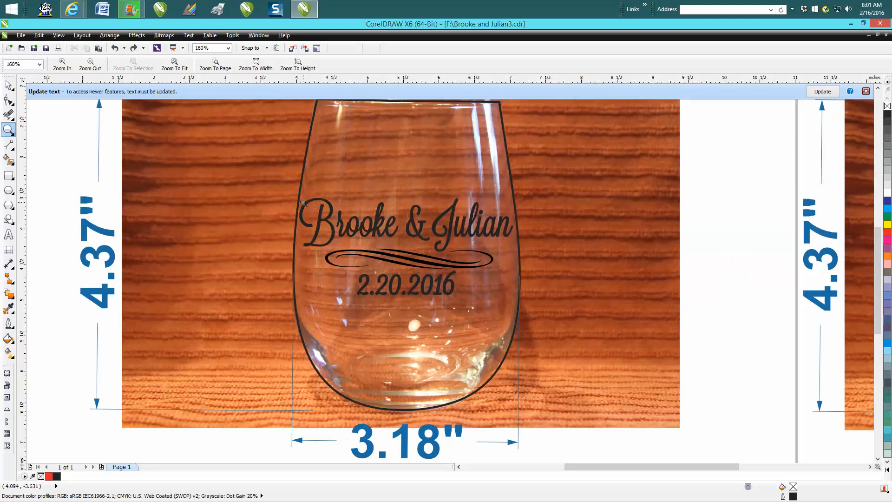
right_click(503, 218)
left_click_drag(542, 467, 683, 468)
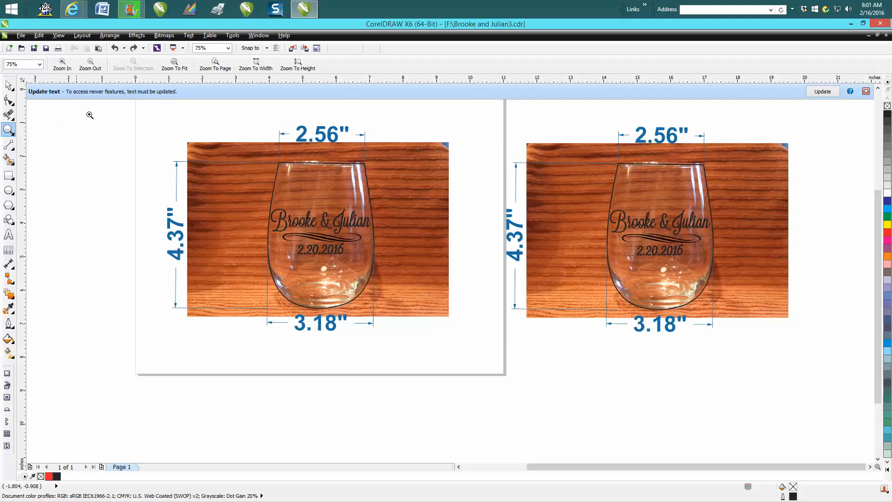
left_click_drag(132, 109, 474, 347)
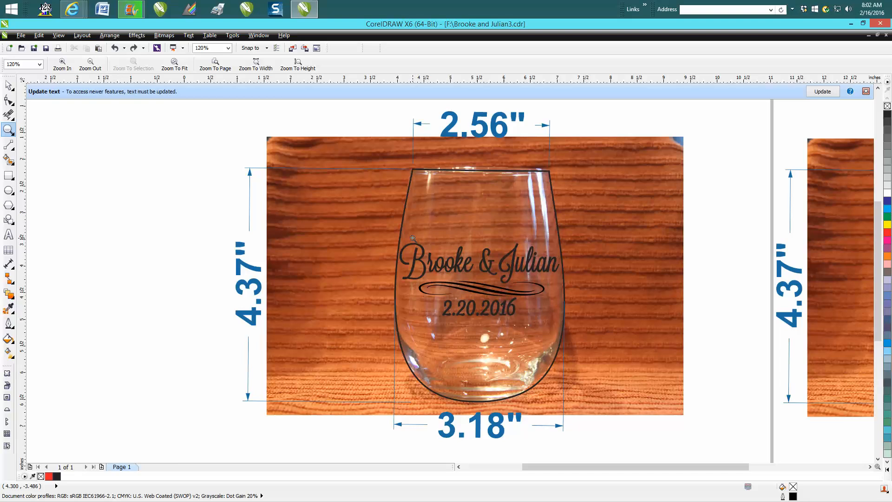
left_click_drag(396, 265, 606, 352)
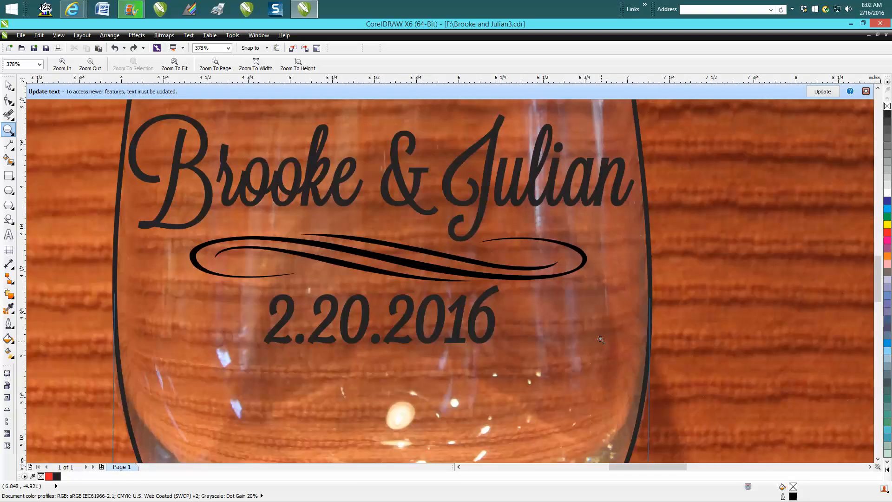
right_click(600, 336)
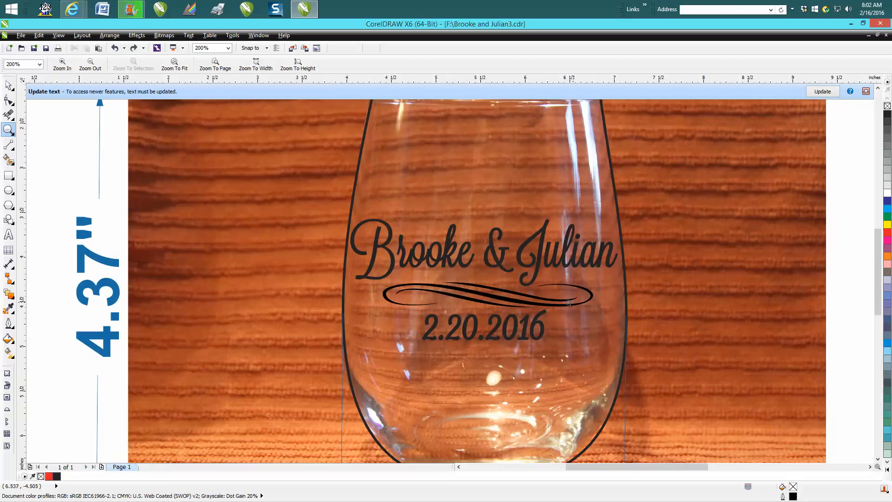
Select the grouped names-and-date artwork to review its dimensions, and deselect it.
left_click(9, 85)
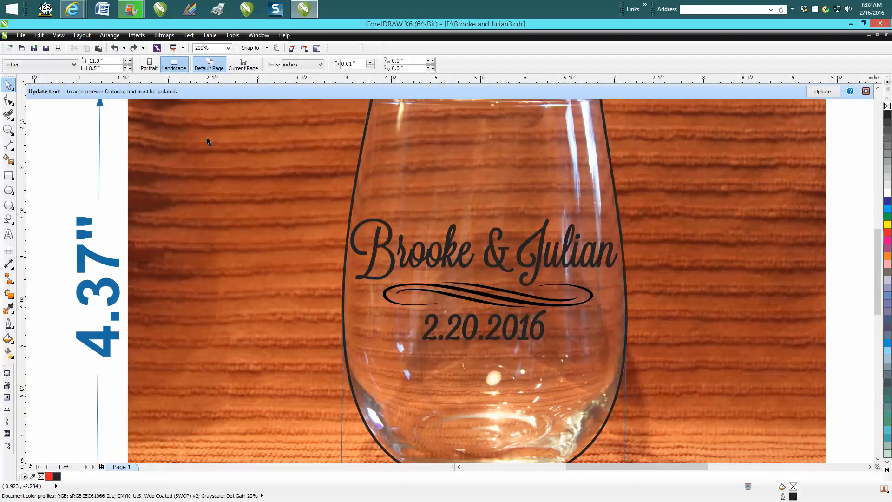
left_click(377, 234)
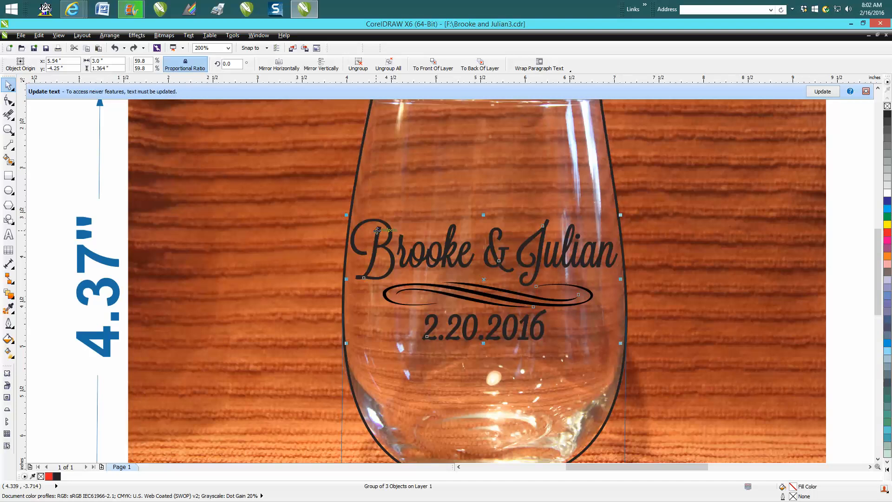
scroll(377, 230, "down", 2)
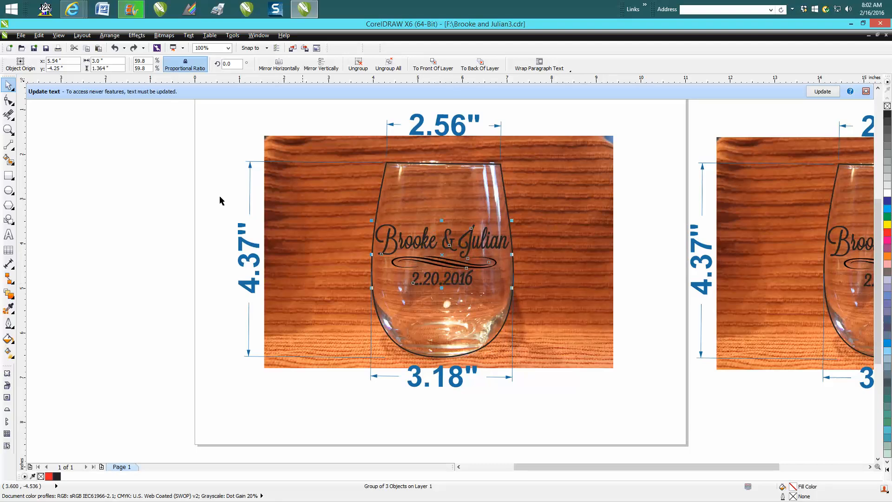
left_click(206, 181)
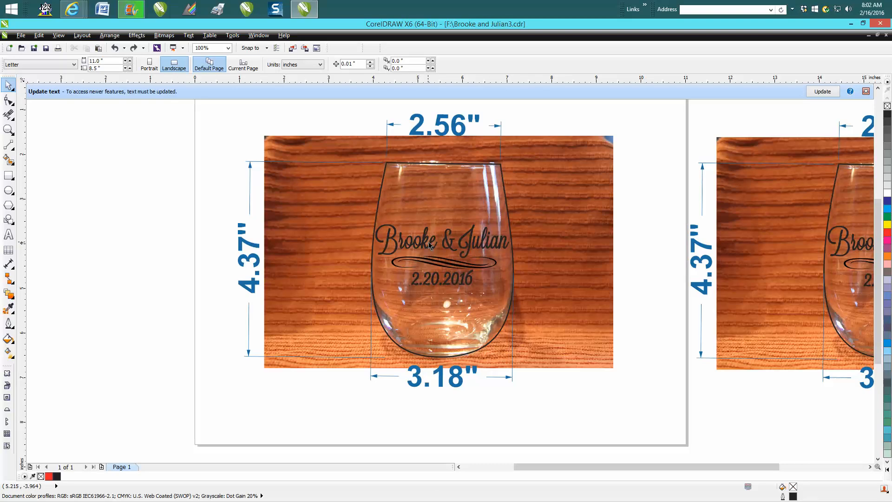